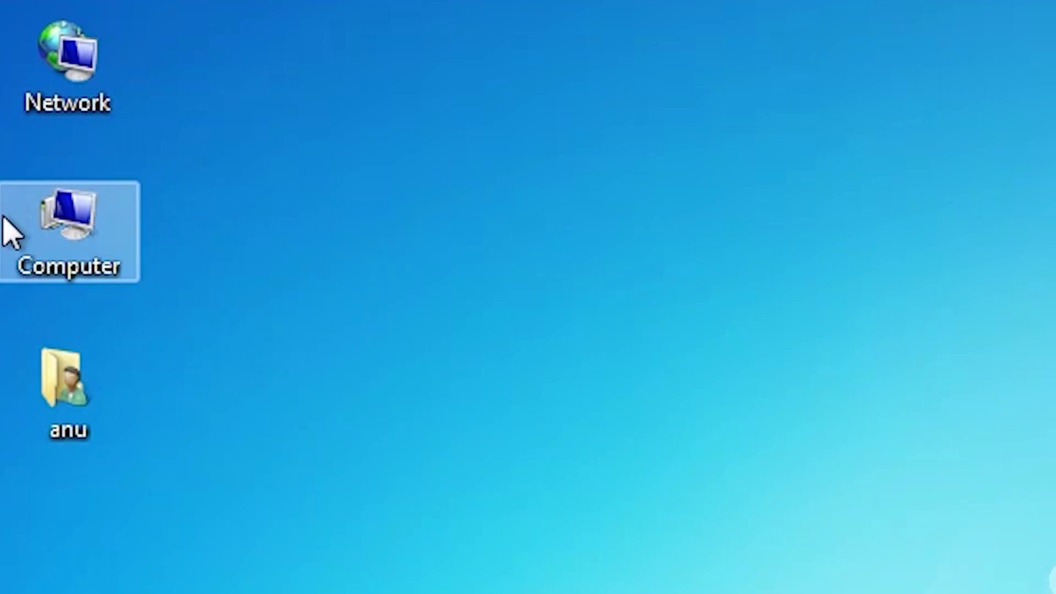
Step: Check the computer's system information from the Computer properties, then close that window
right_click(53, 238)
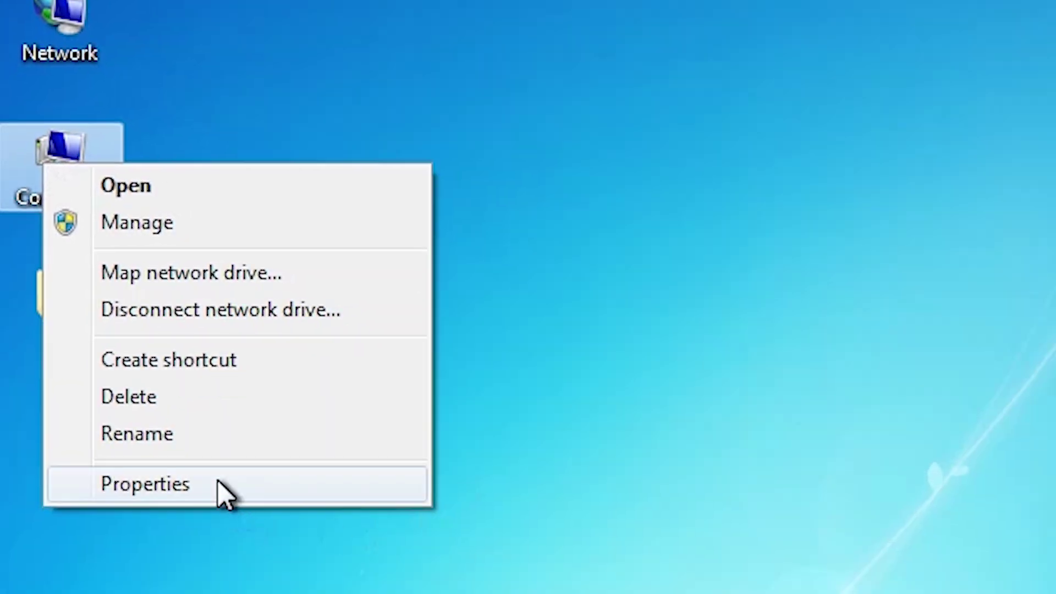
left_click(217, 483)
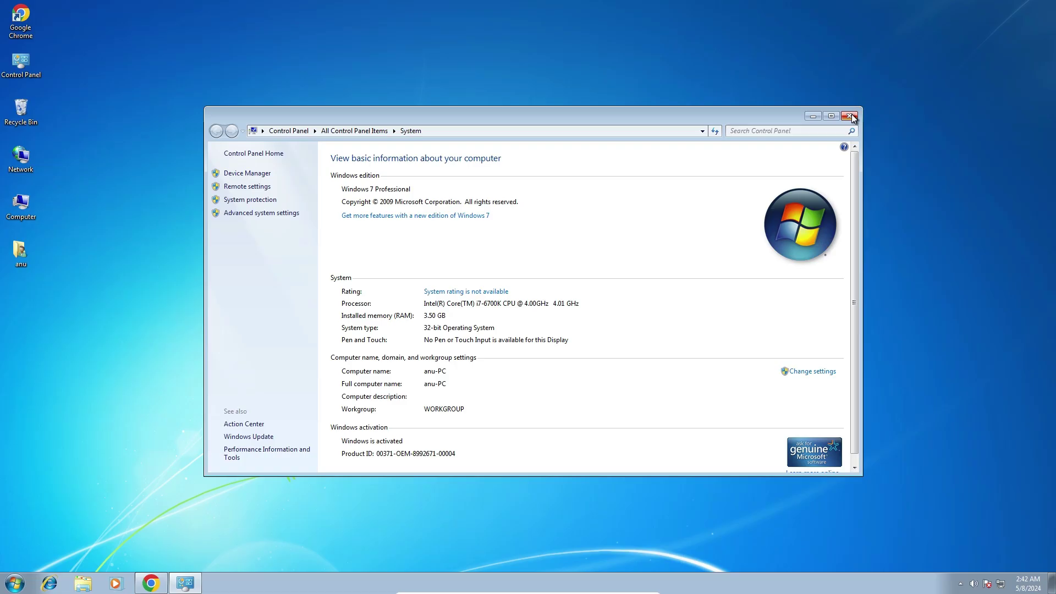
left_click(852, 116)
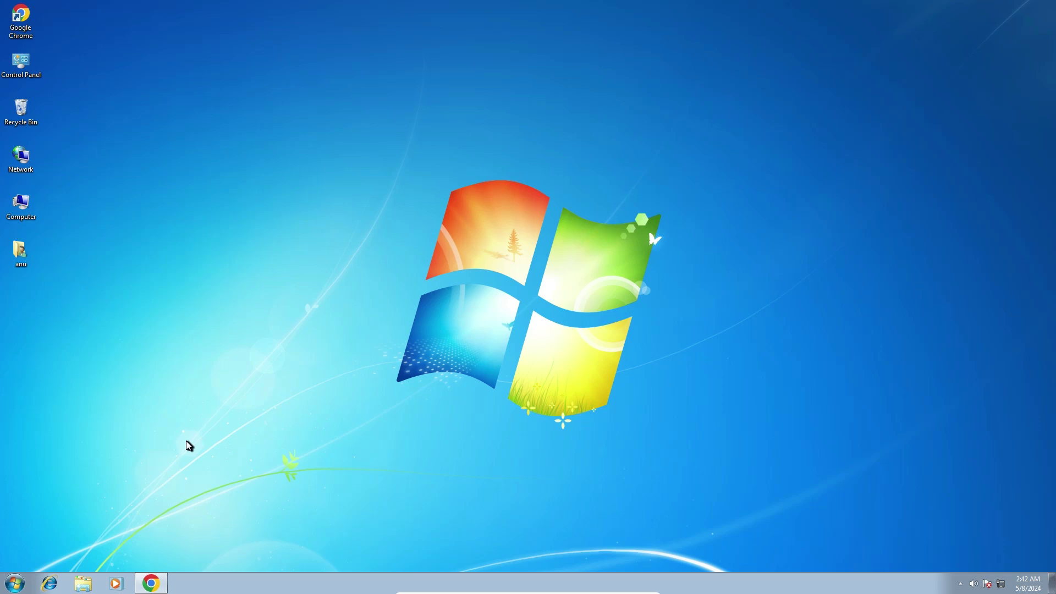
Step: Rerun the Google search for the HP LaserJet P1505 driver in Chrome
left_click(153, 583)
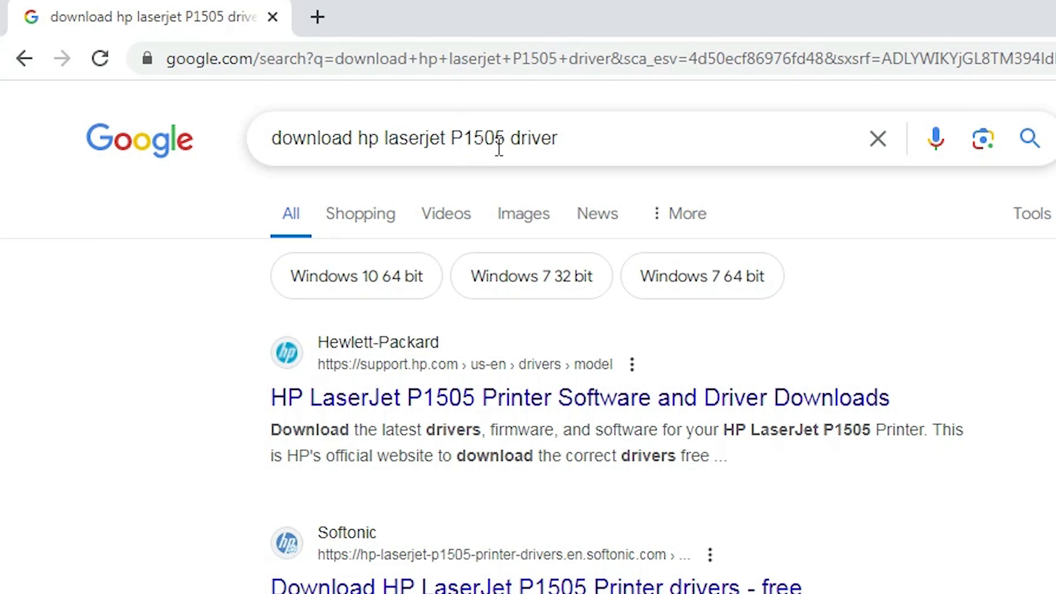
left_click(637, 137)
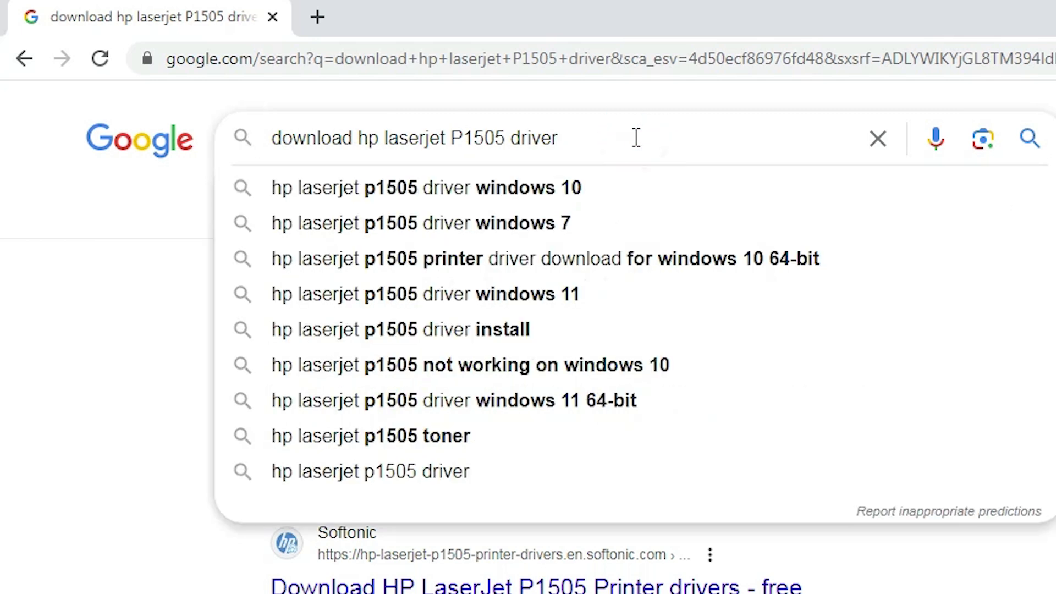
key("Return")
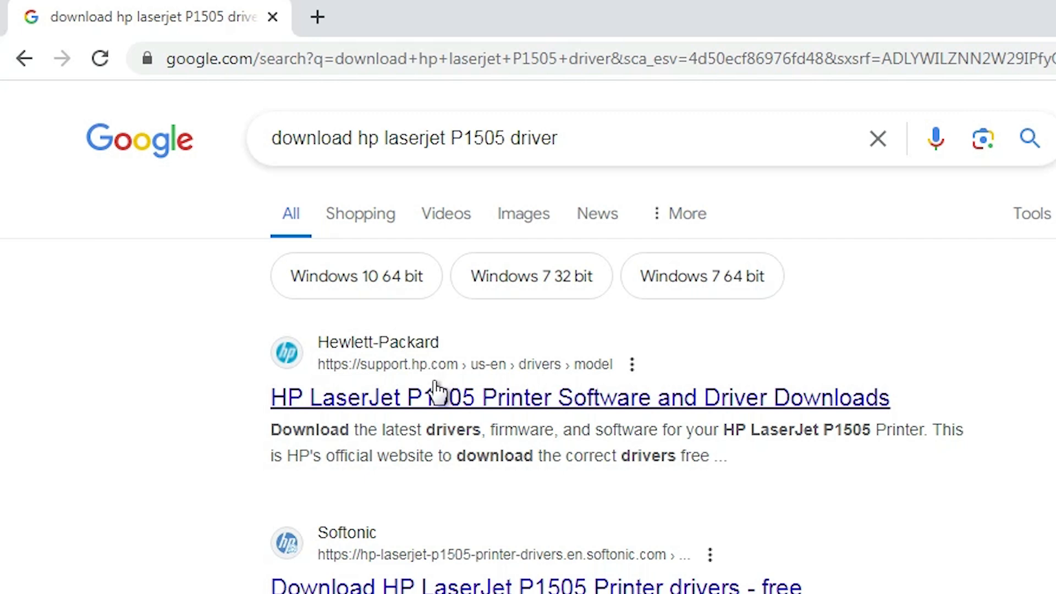
Step: Open HP's official P1505 driver result in a new tab and switch to it
right_click(432, 389)
left_click(493, 417)
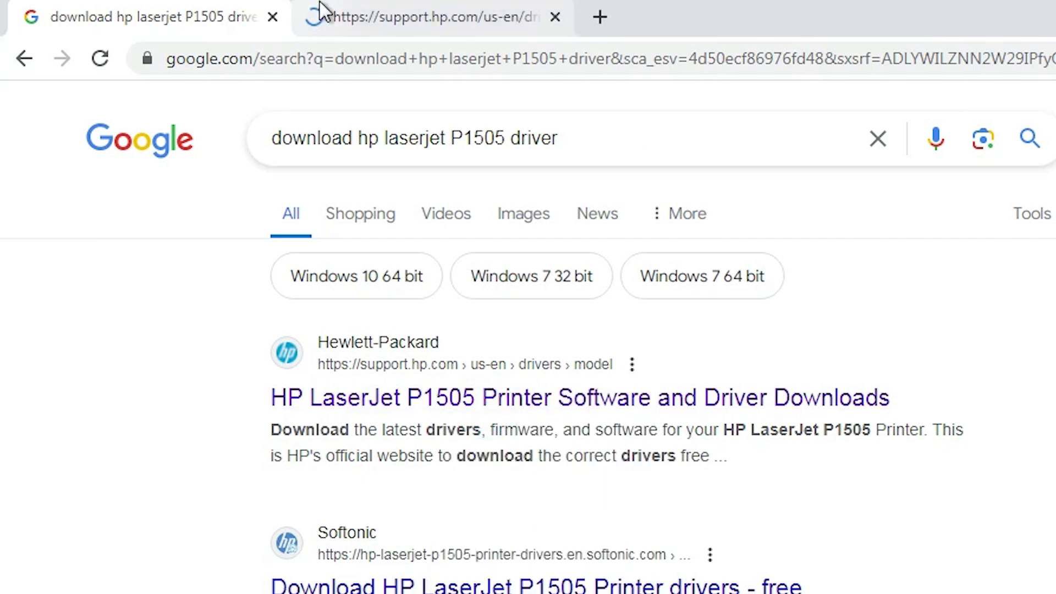
left_click(324, 14)
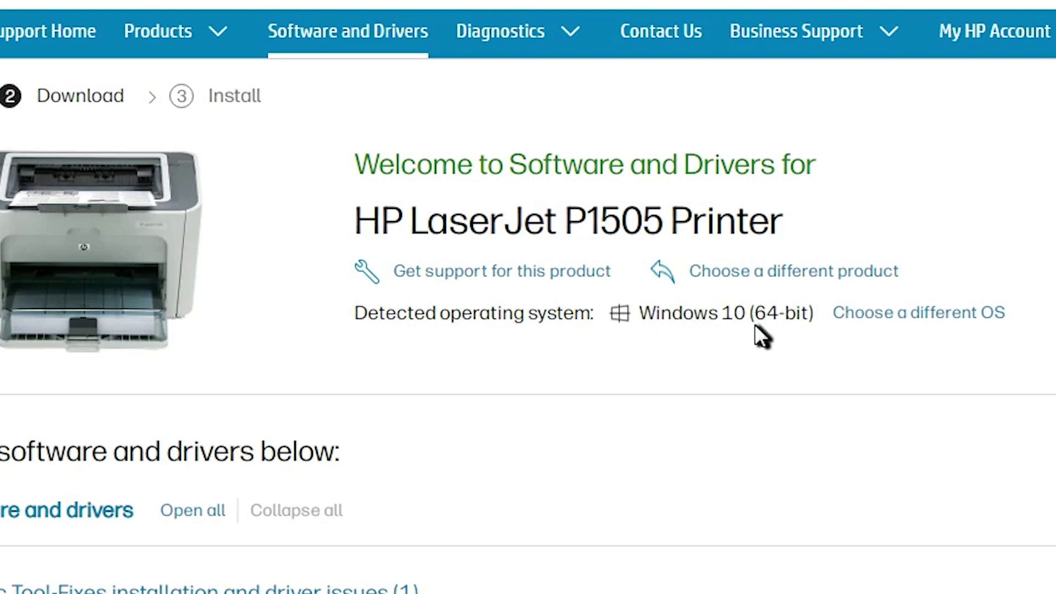
Step: Change the driver page's operating system to Windows 7 (32-bit) and apply it
left_click(957, 325)
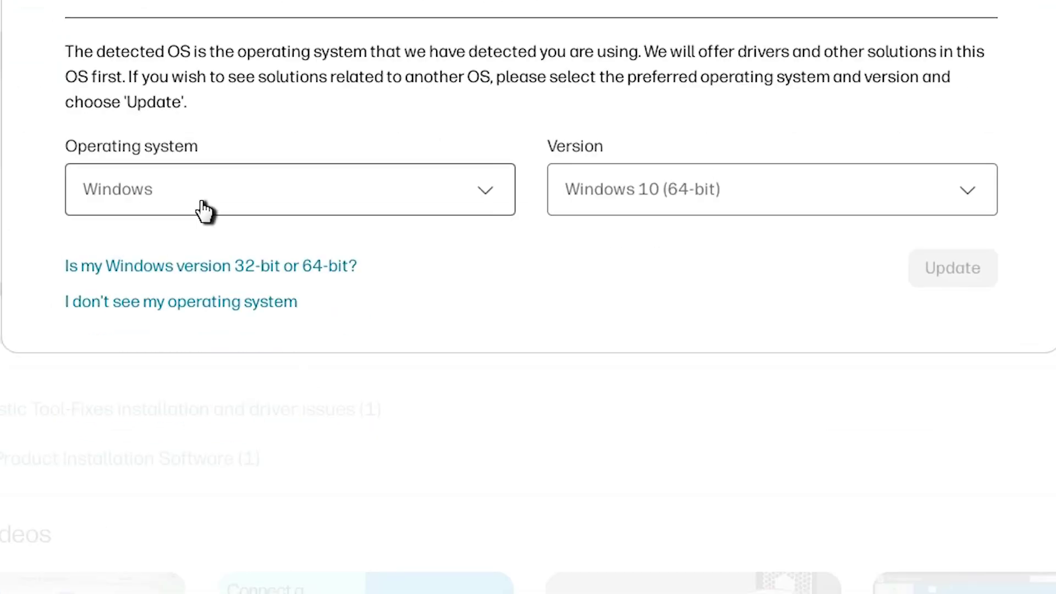
left_click(688, 196)
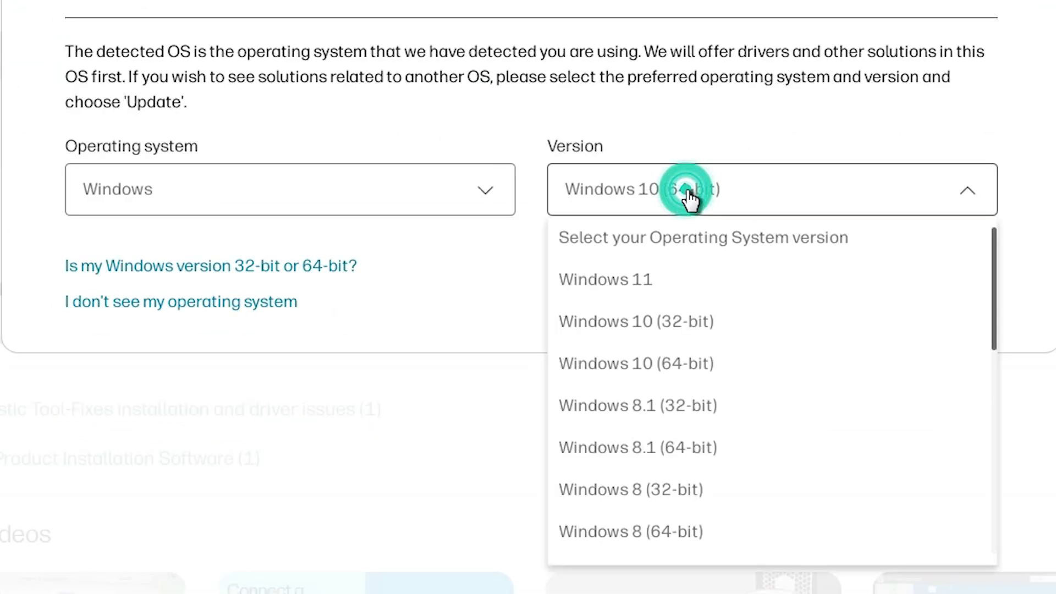
scroll(715, 379, "down", 4)
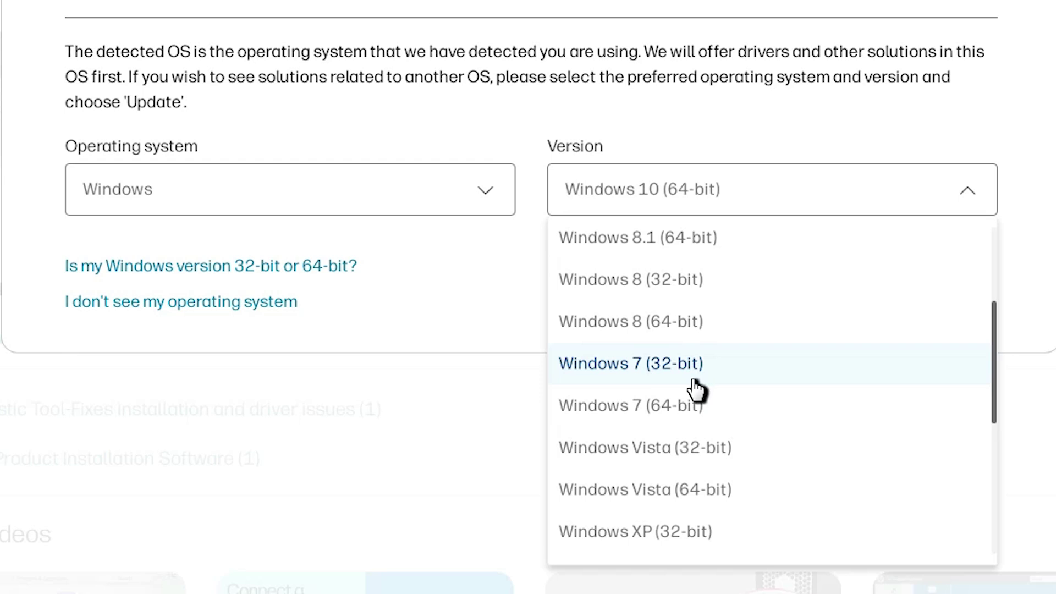
left_click(694, 381)
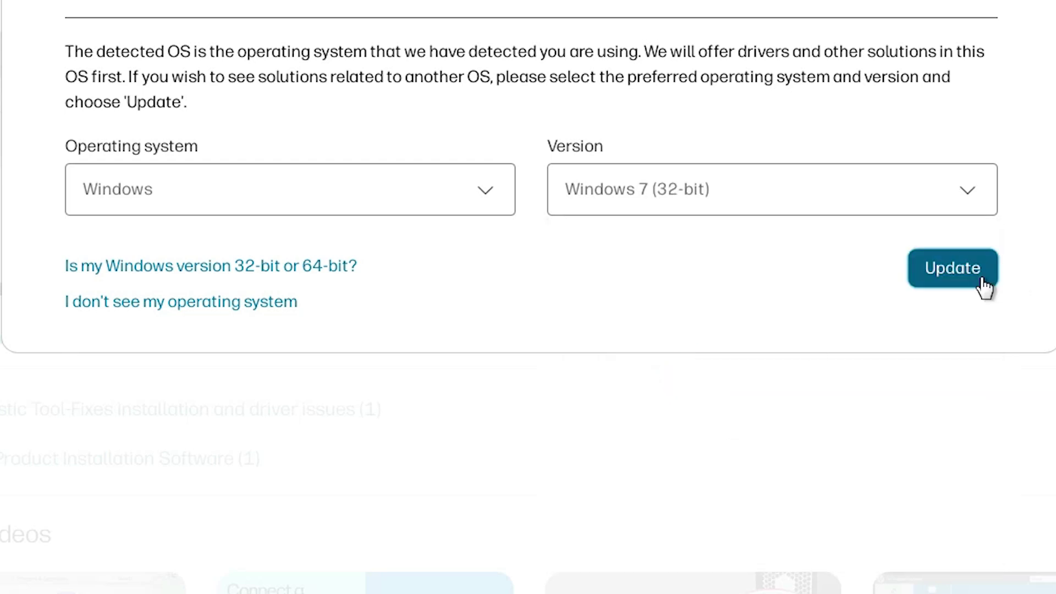
left_click(980, 277)
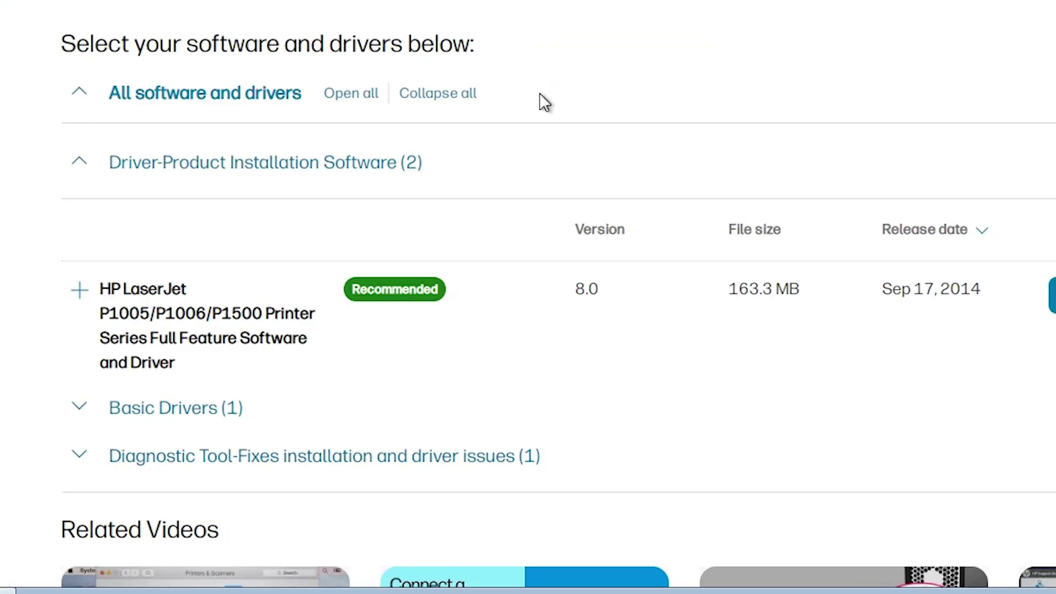
Step: Expand Basic Drivers and download the HP LaserJet P1000-P1500 Hostbased Plug and Play Basic Driver
scroll(558, 295, "down", 2)
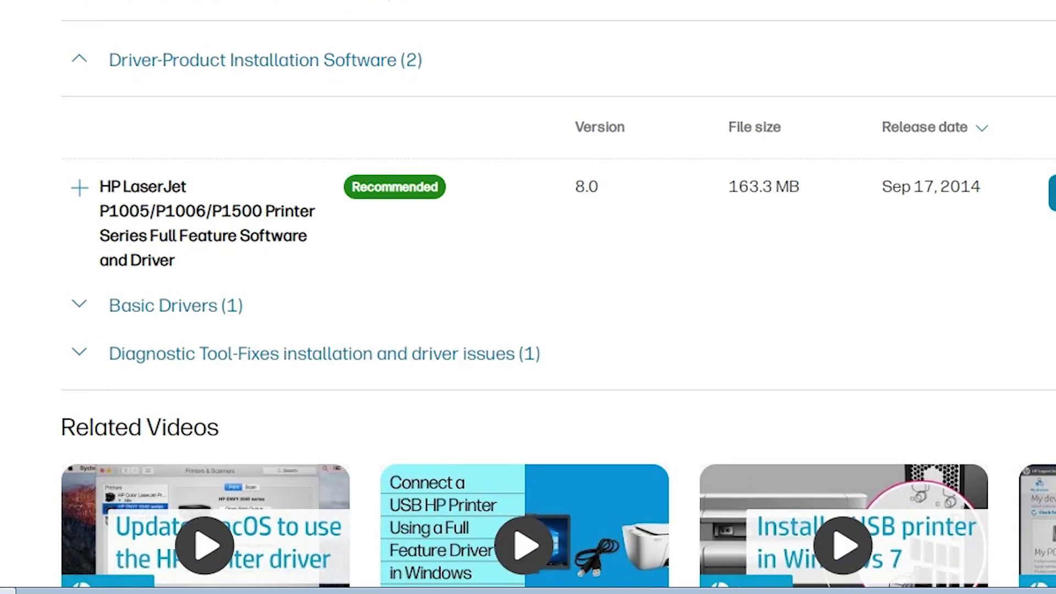
left_click(80, 307)
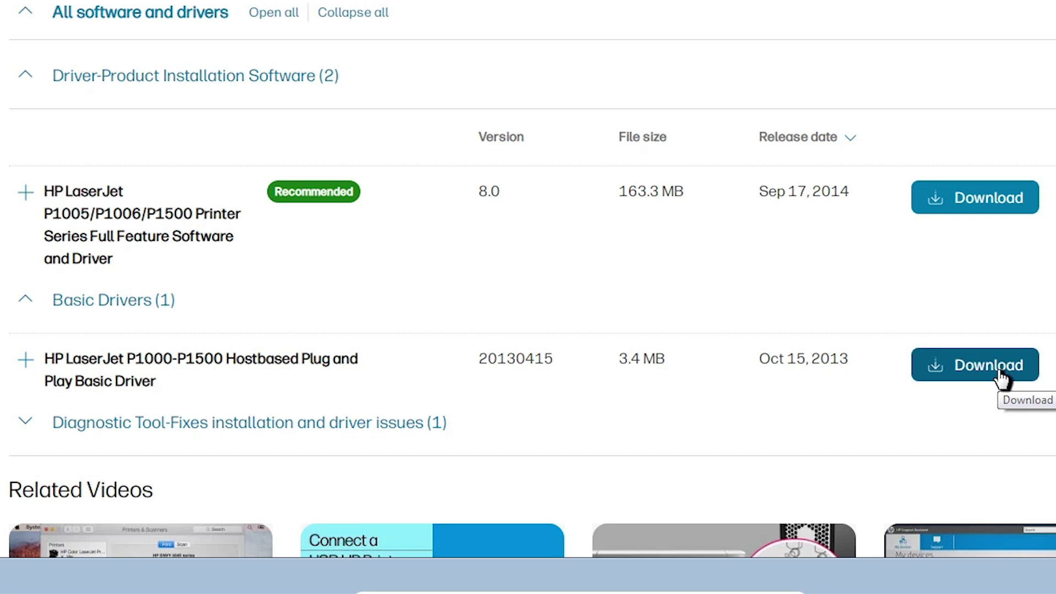
left_click(999, 372)
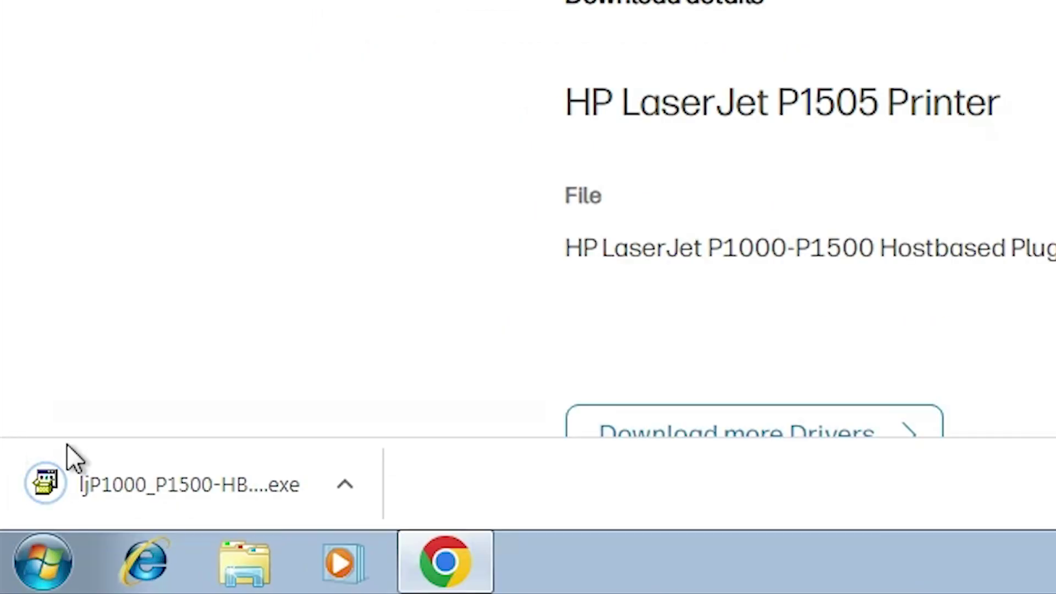
Step: Find ljP1000_P1500-HB-pnp-win32-en.exe in Downloads and drag it onto the desktop
left_click(956, 489)
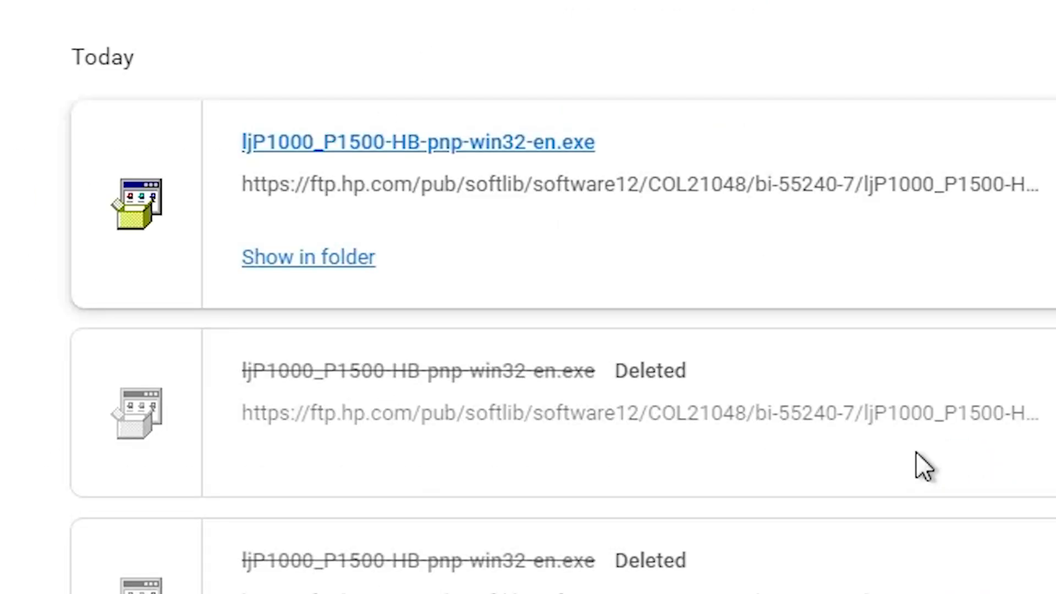
left_click(338, 264)
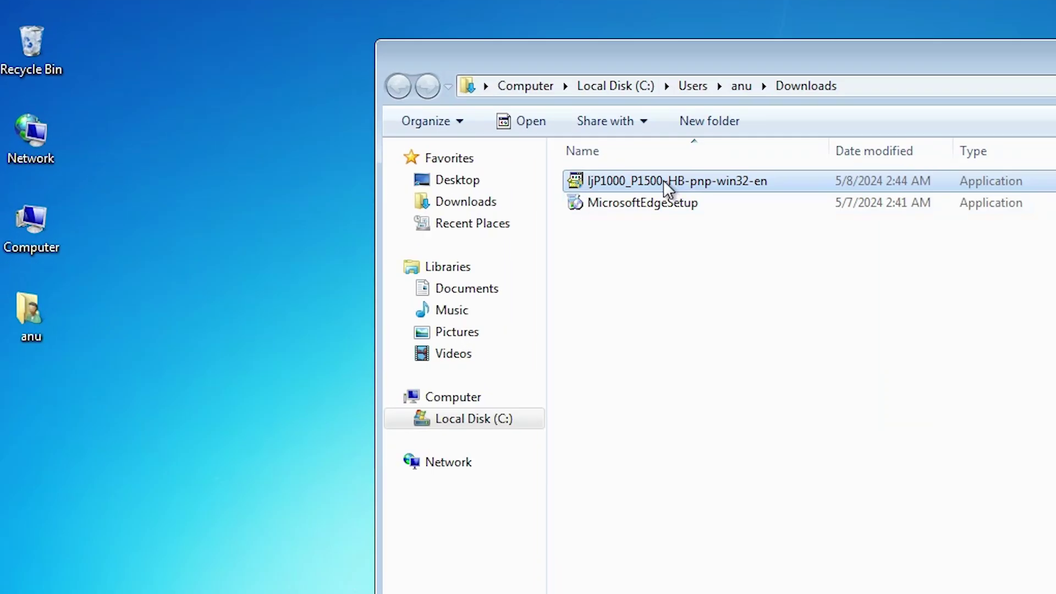
left_click_drag(358, 181, 19, 344)
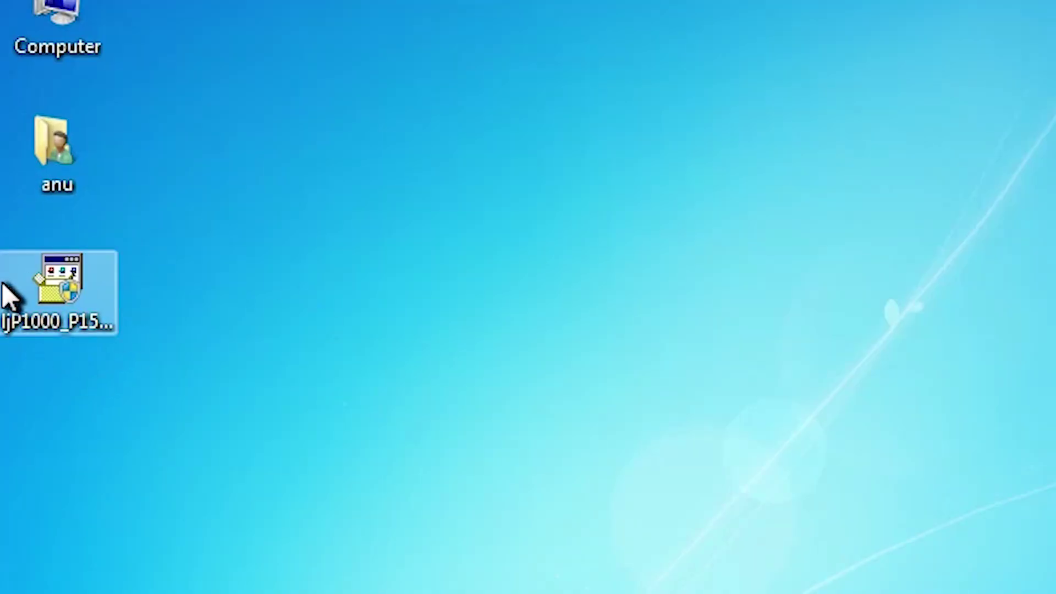
Step: Extract the installer with WinRAR to a desktop folder, check its 16 files, then close it
right_click(38, 295)
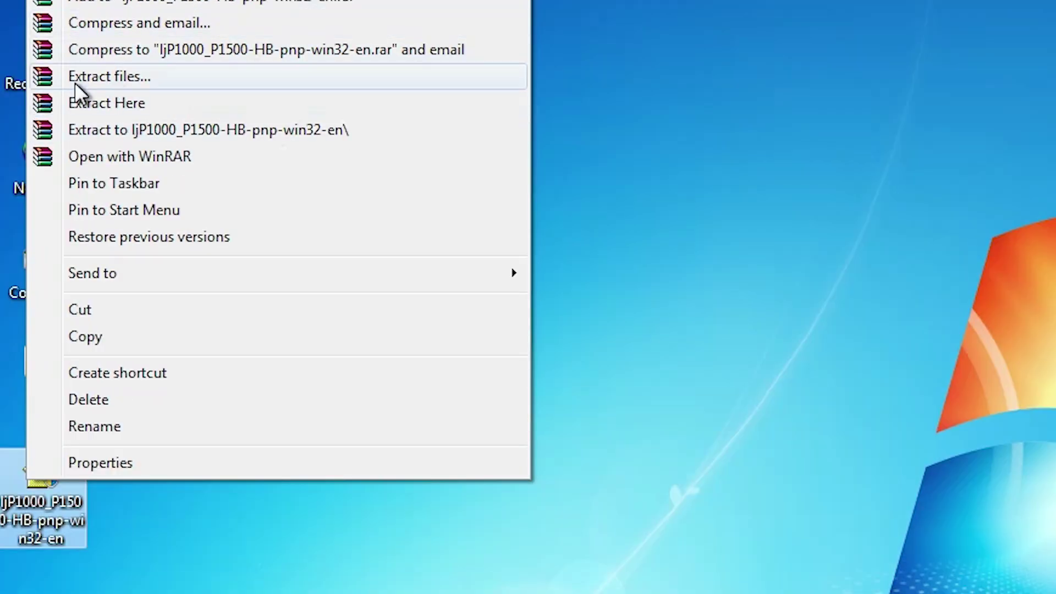
left_click(77, 82)
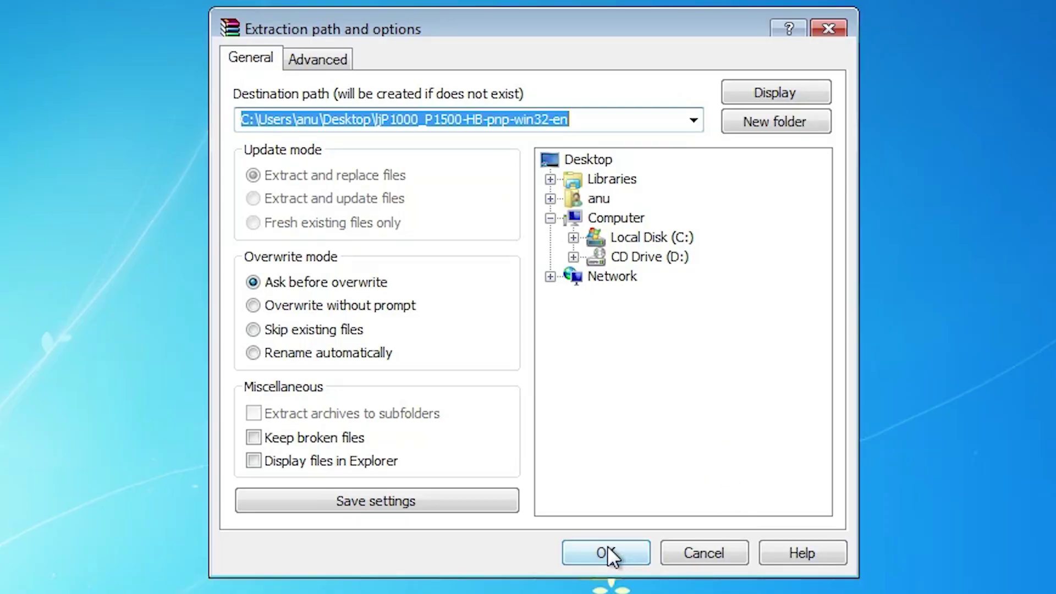
left_click(608, 546)
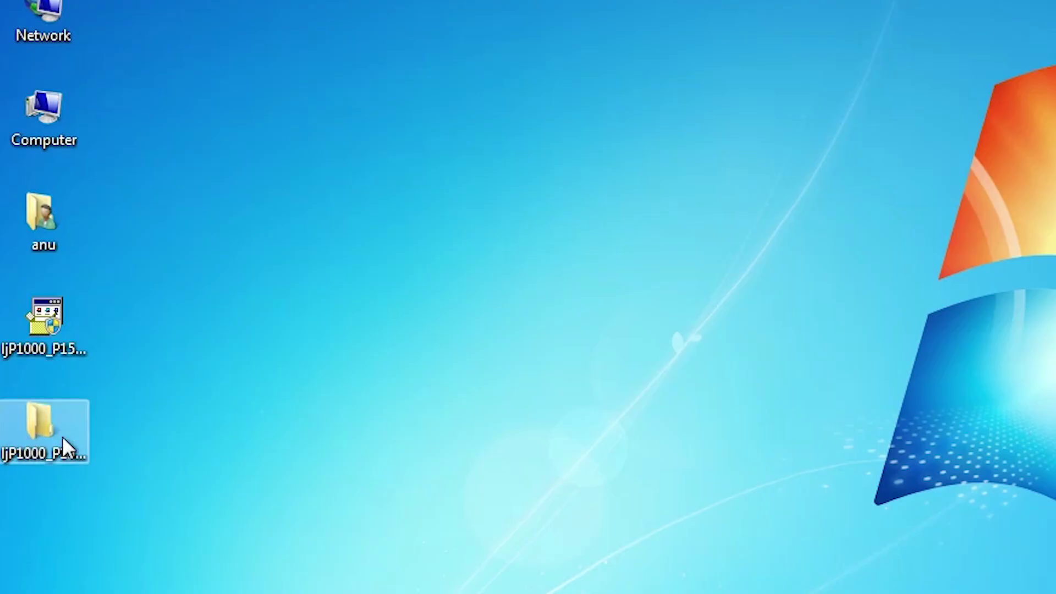
double_click(38, 423)
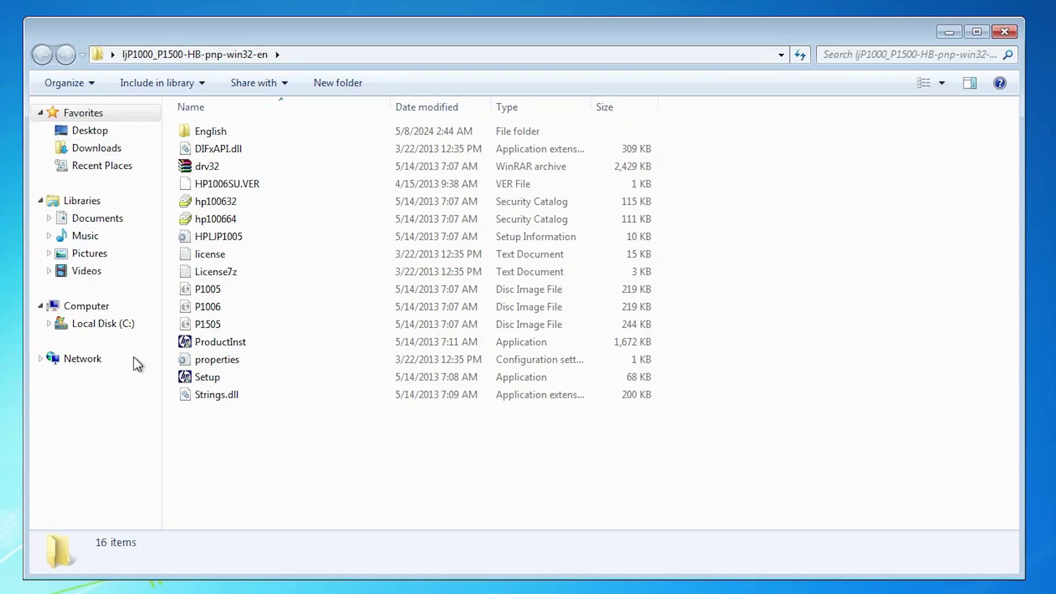
left_click(1007, 33)
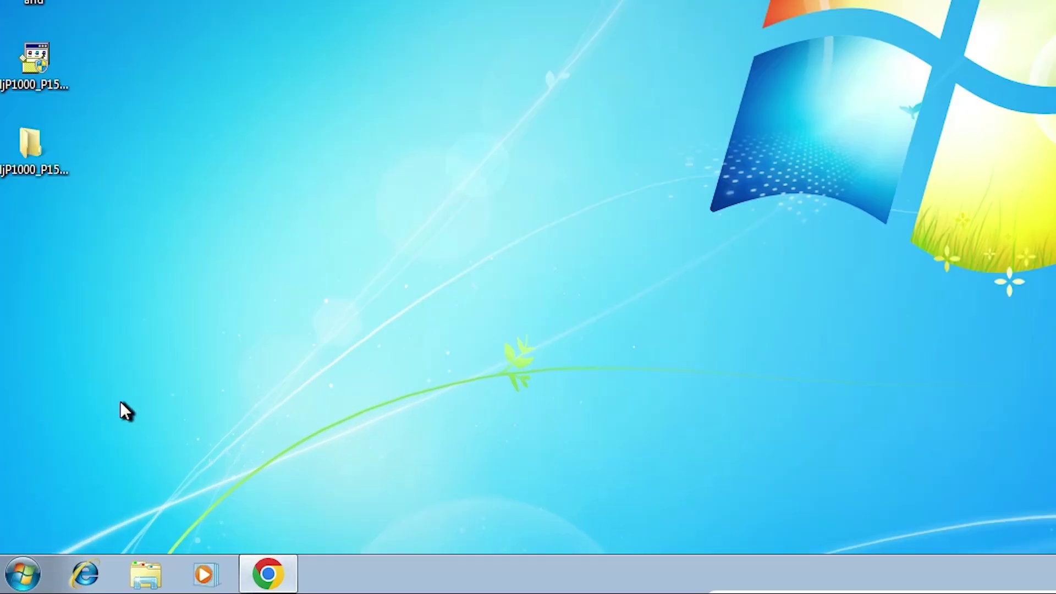
Step: Launch the Add Printer wizard via Control Panel's Devices and Printers
left_click(15, 575)
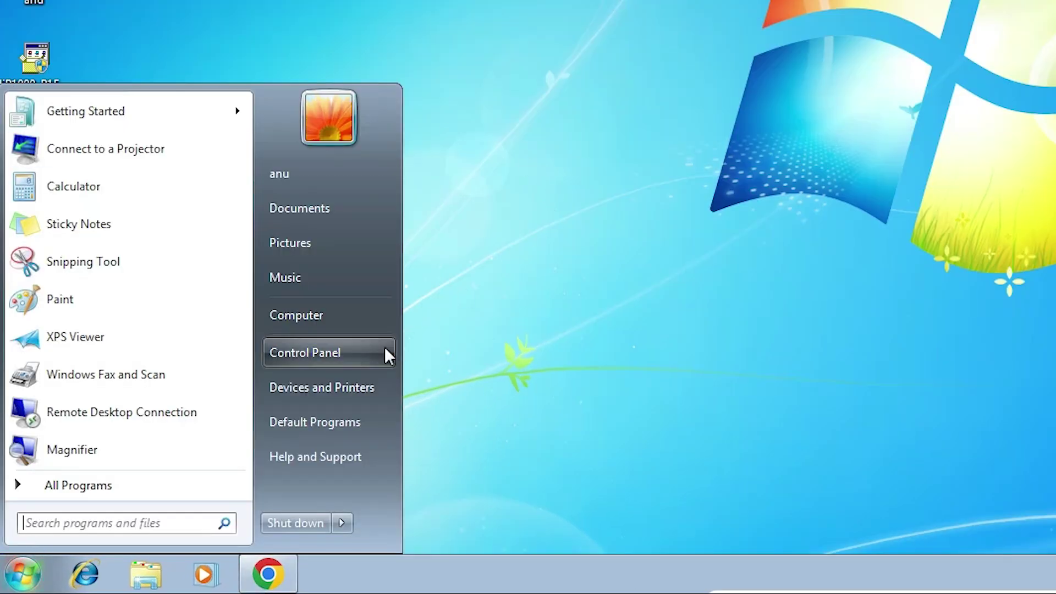
left_click(356, 357)
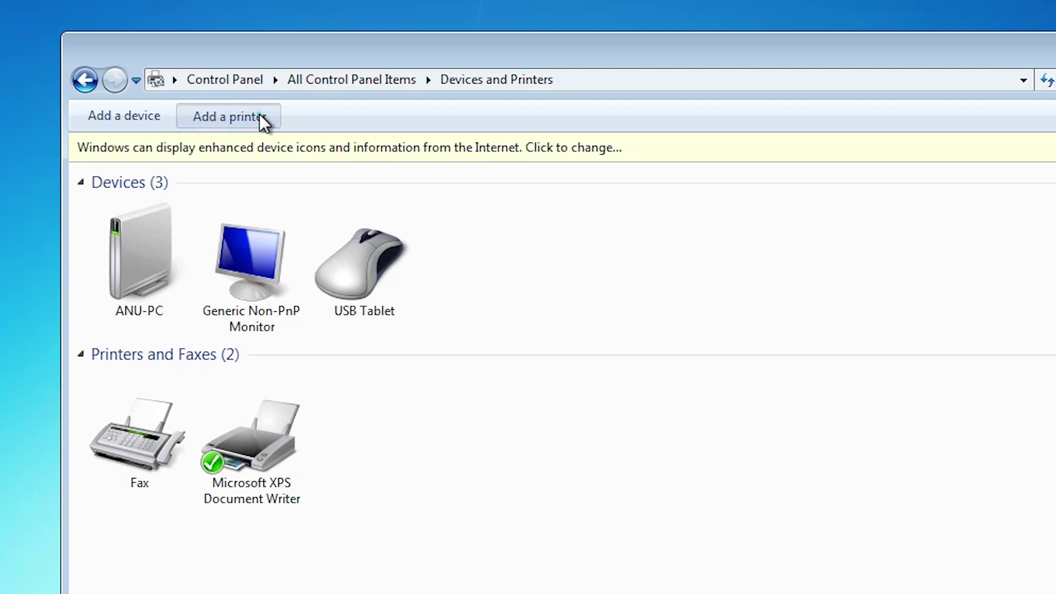
left_click(259, 115)
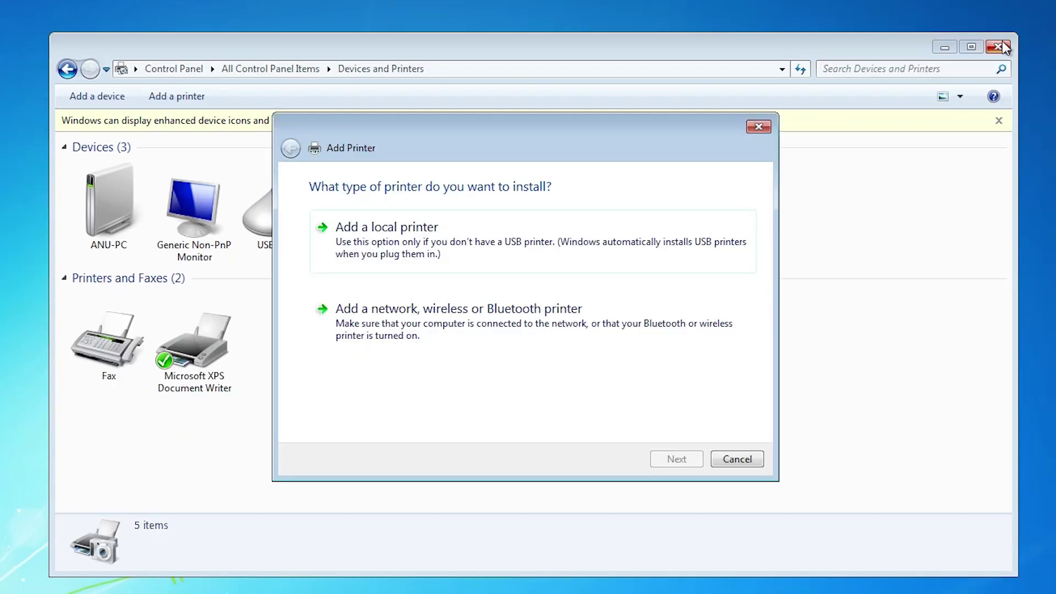
left_click(998, 47)
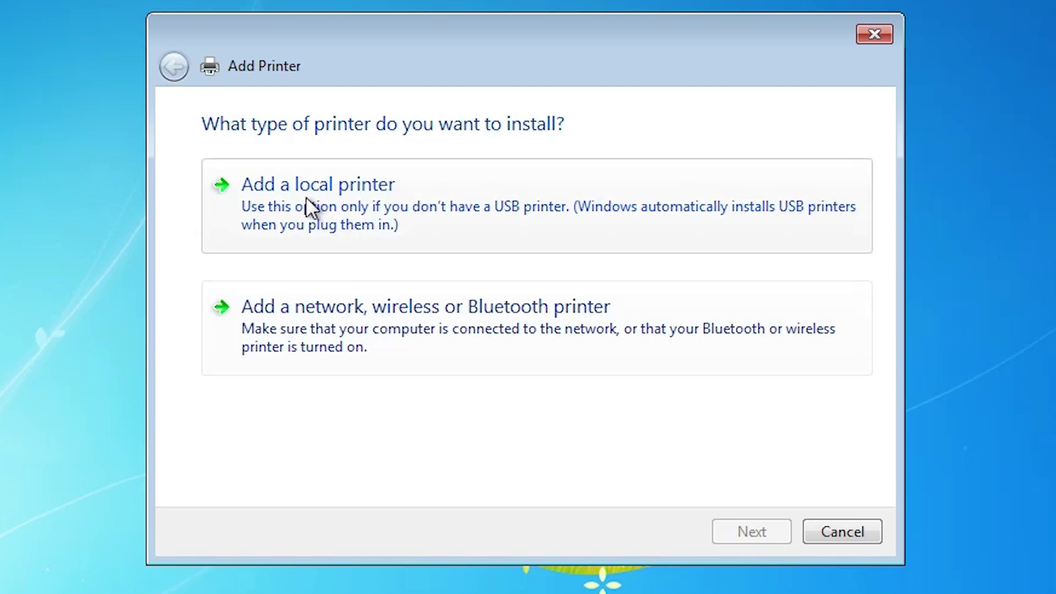
Step: Add a local printer on the existing port USB001 (Local Port) and continue
left_click(306, 205)
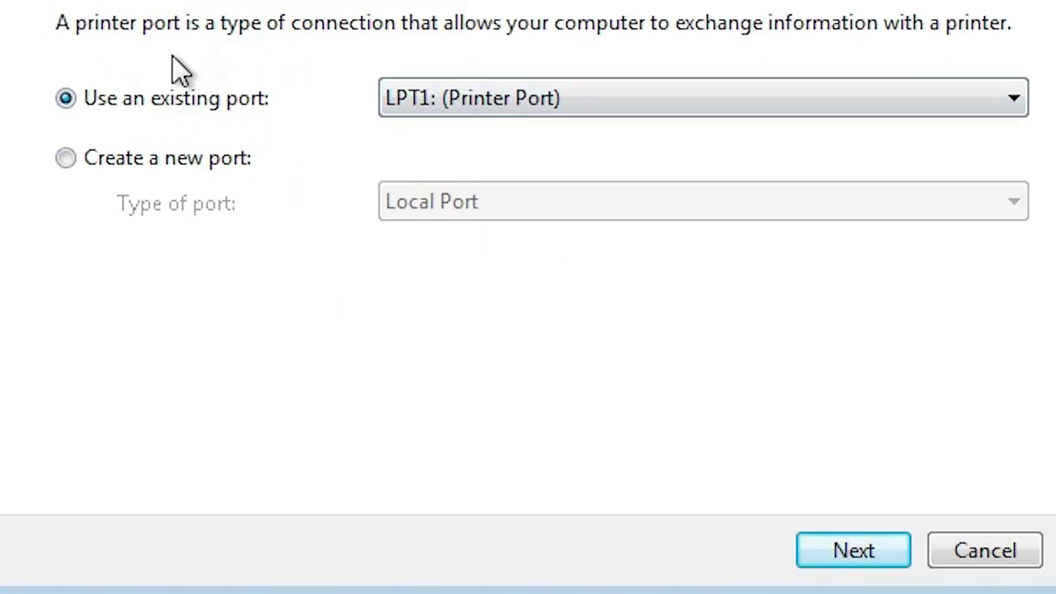
left_click(492, 90)
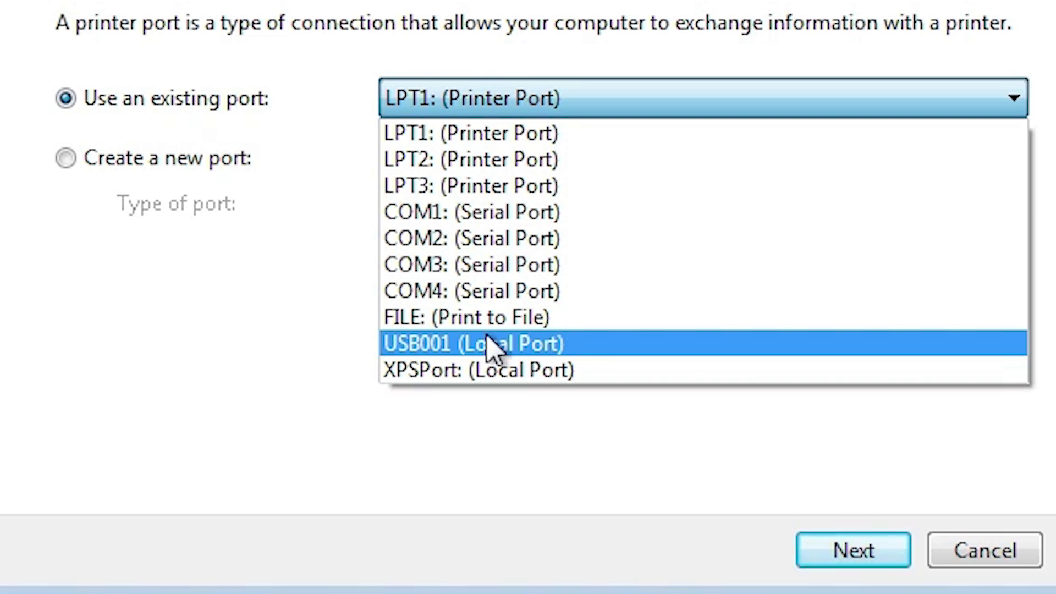
left_click(491, 346)
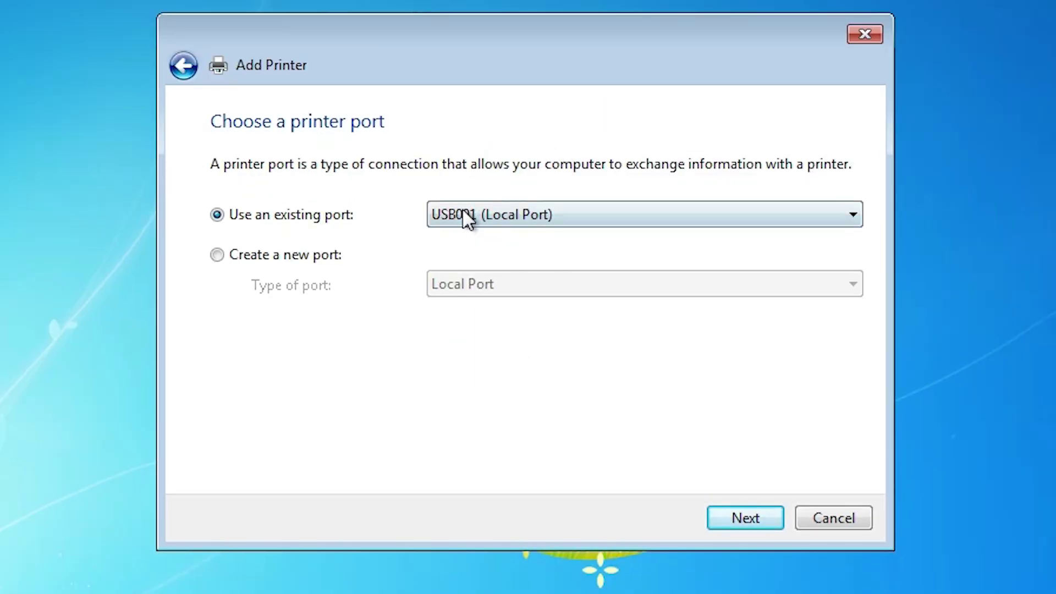
left_click(753, 526)
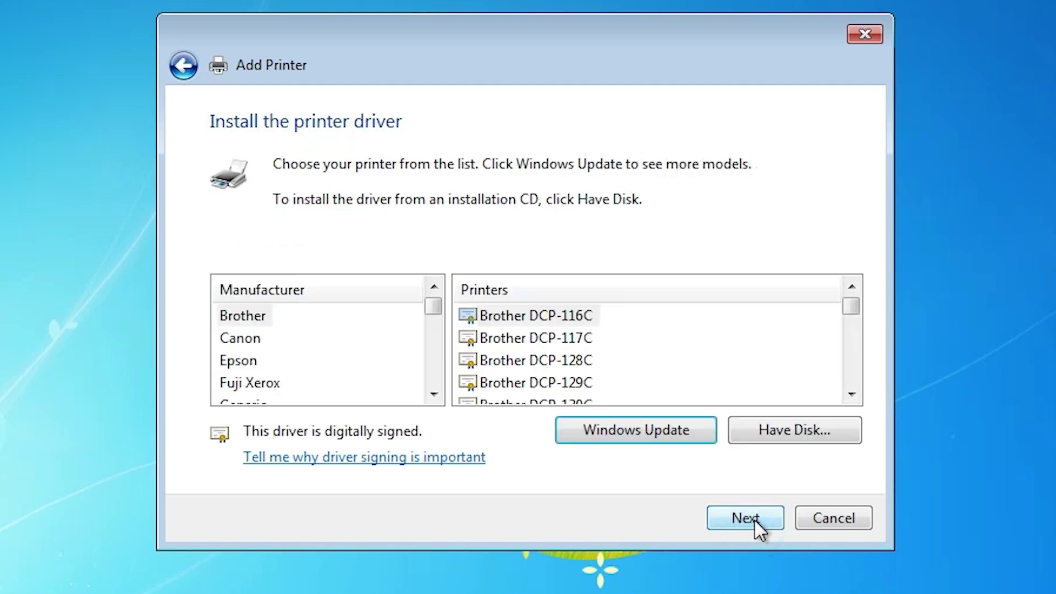
Step: Load HPLJP1005.INF from the extracted desktop driver folder via Have Disk
left_click(782, 438)
left_click(719, 401)
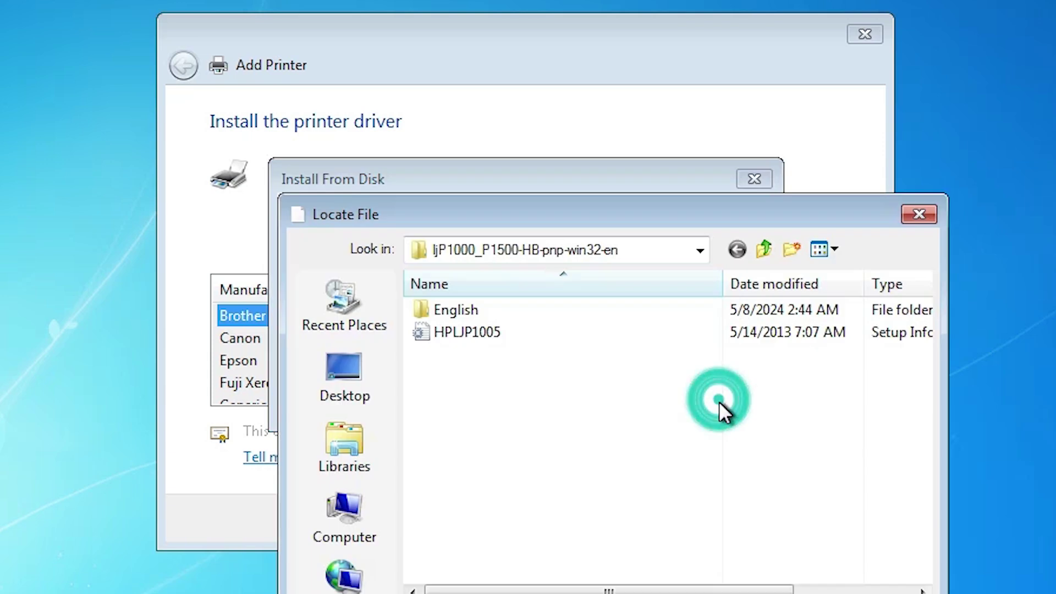
left_click(343, 380)
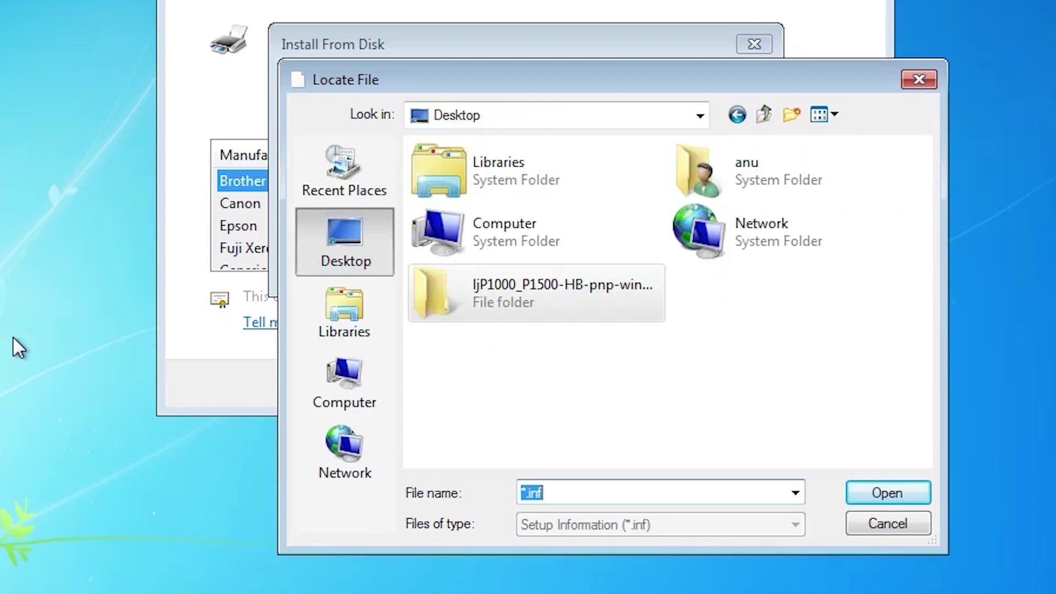
double_click(482, 280)
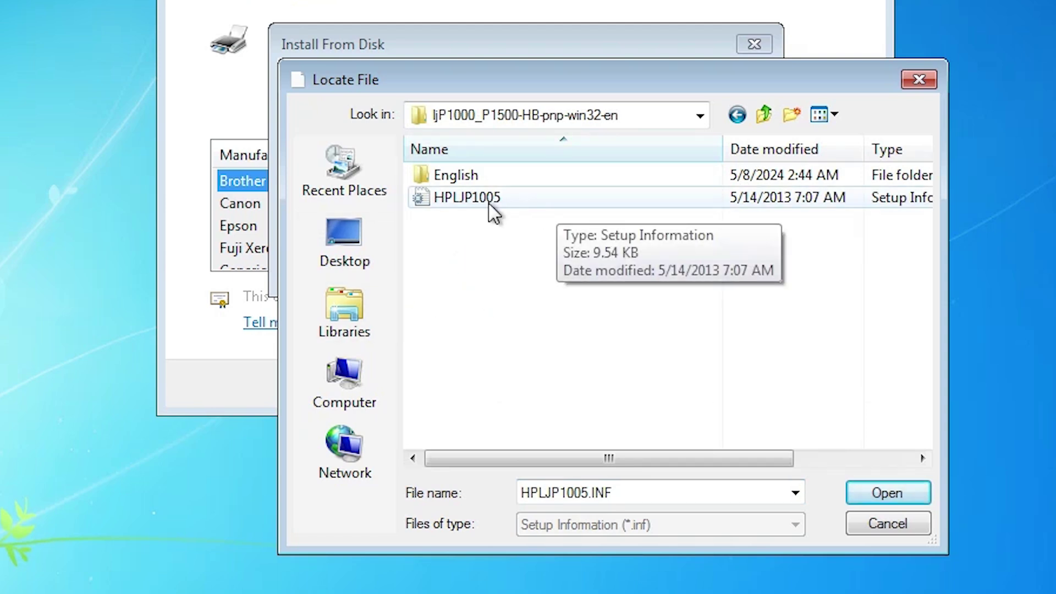
left_click(488, 201)
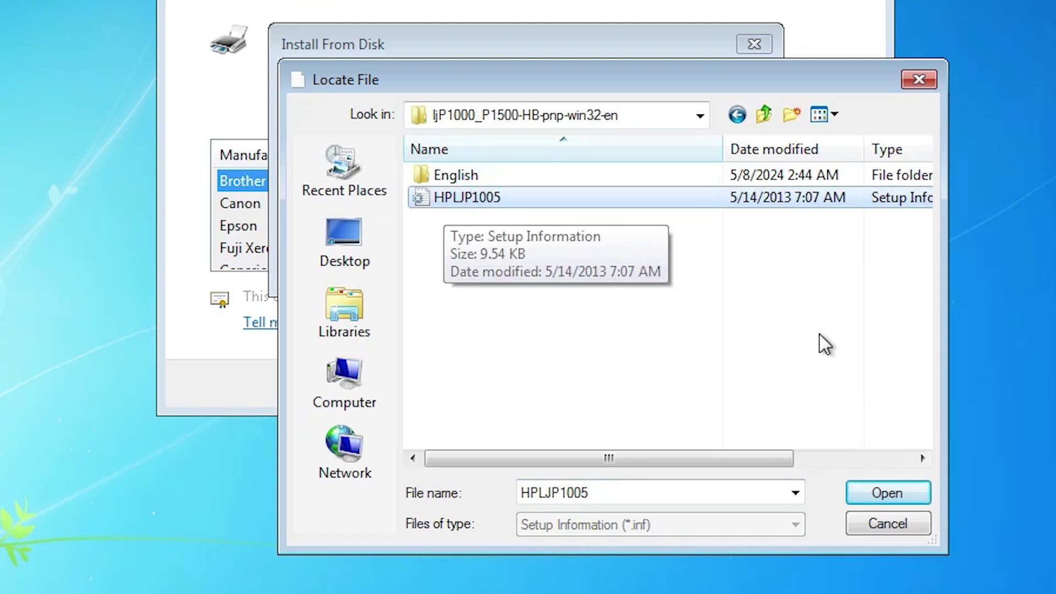
left_click(896, 495)
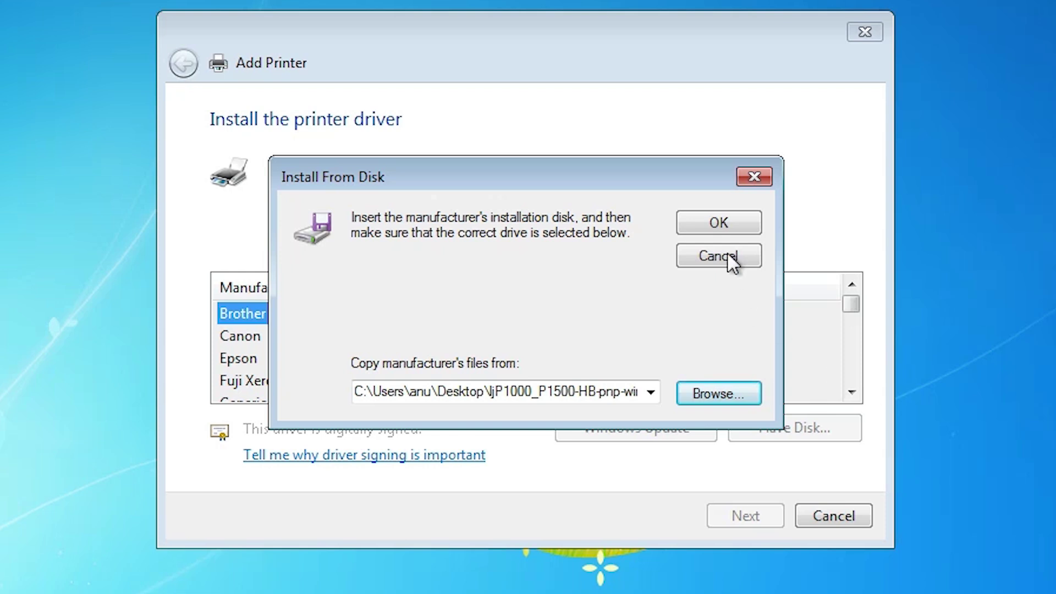
left_click(719, 224)
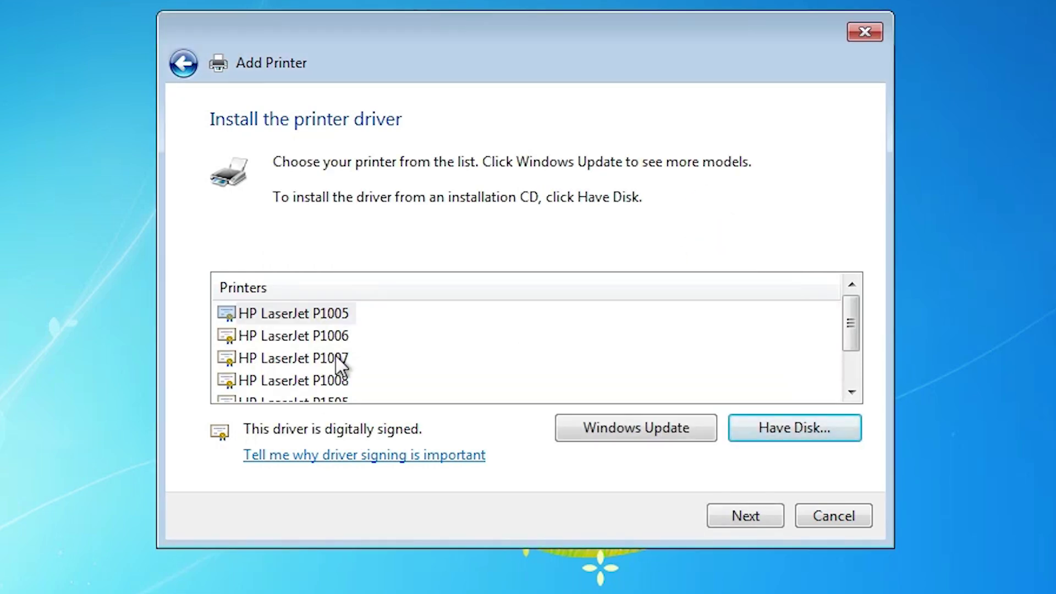
Step: Install the HP LaserJet P1505 model with its default printer name and finish the wizard
left_click(344, 366)
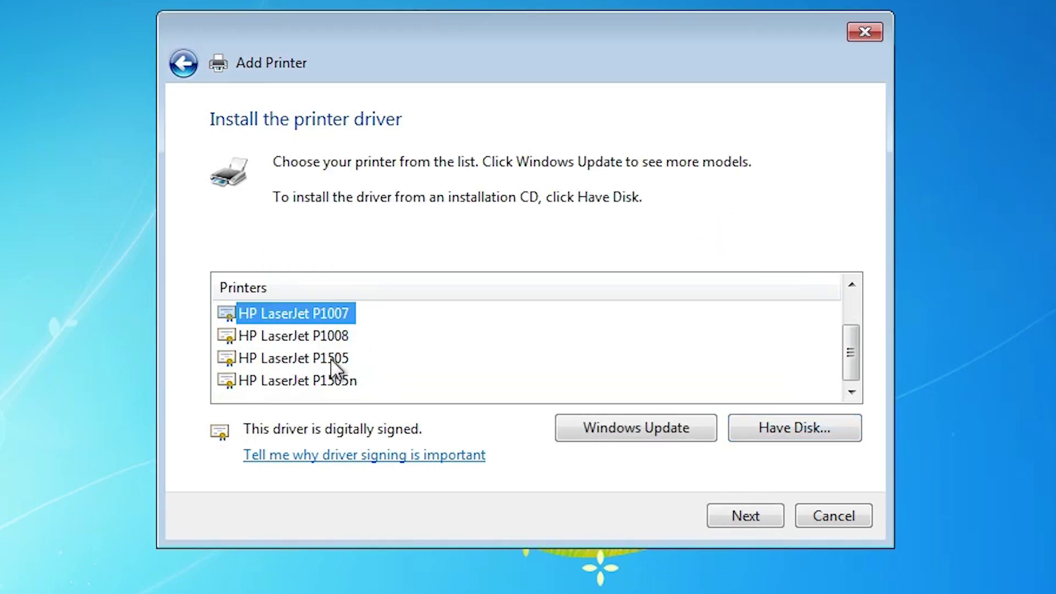
left_click(330, 359)
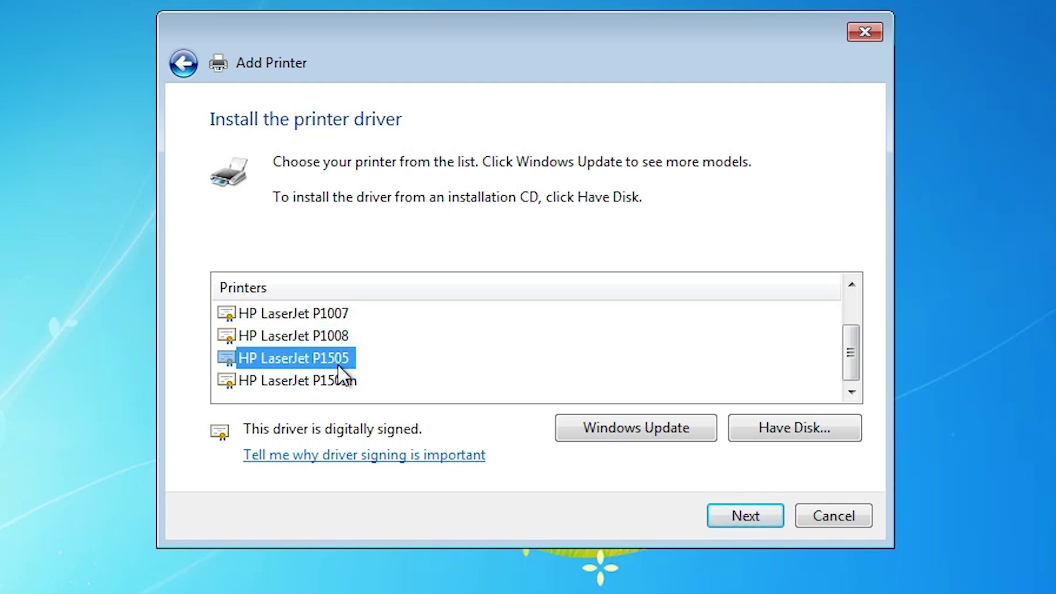
left_click(780, 517)
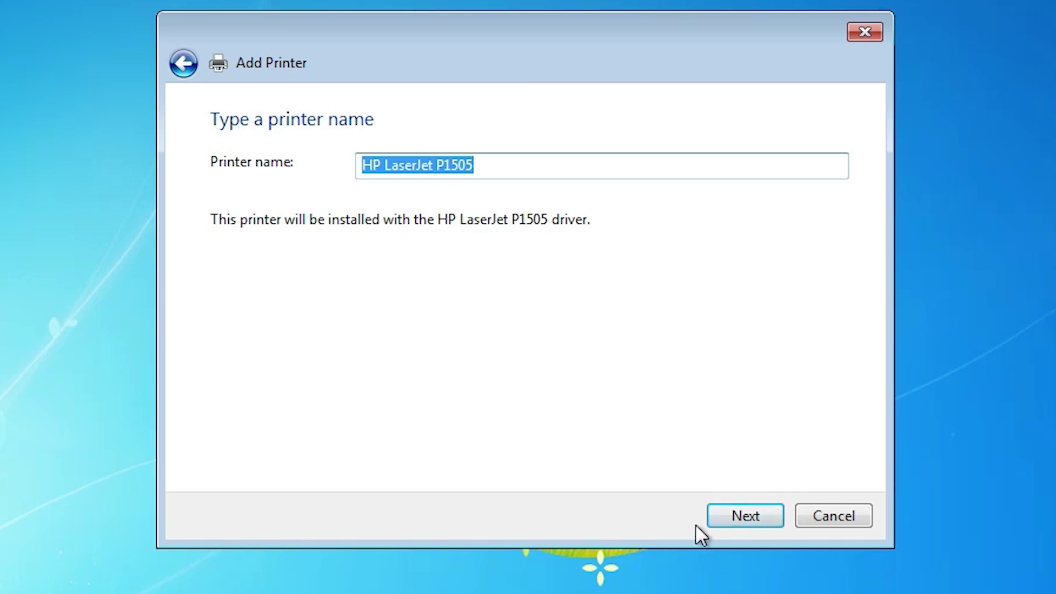
left_click(714, 517)
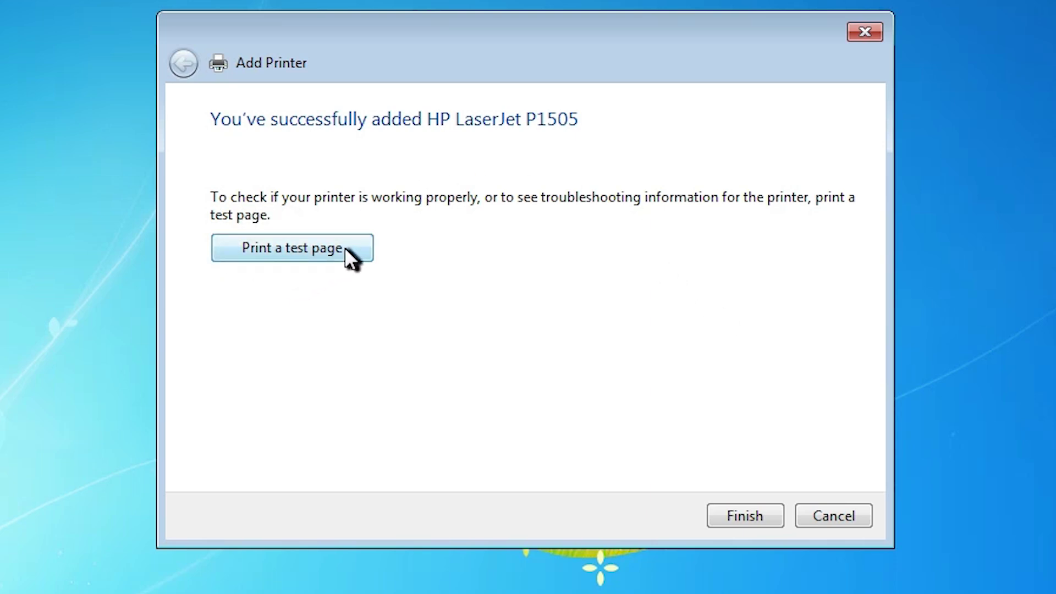
left_click(754, 520)
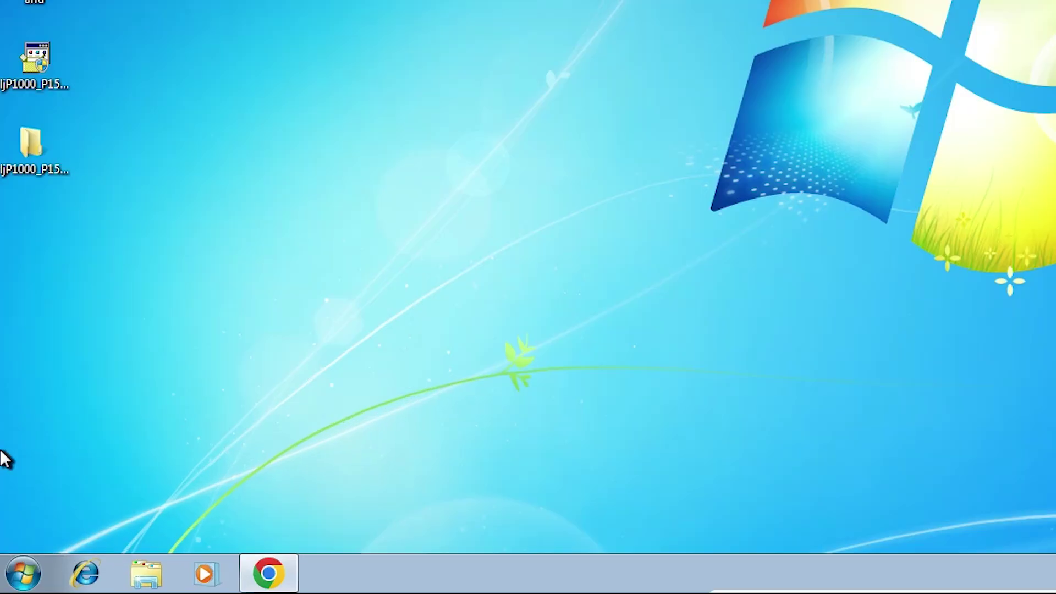
Step: Open Control Panel from the Start menu to reach Devices and Printers
left_click(16, 582)
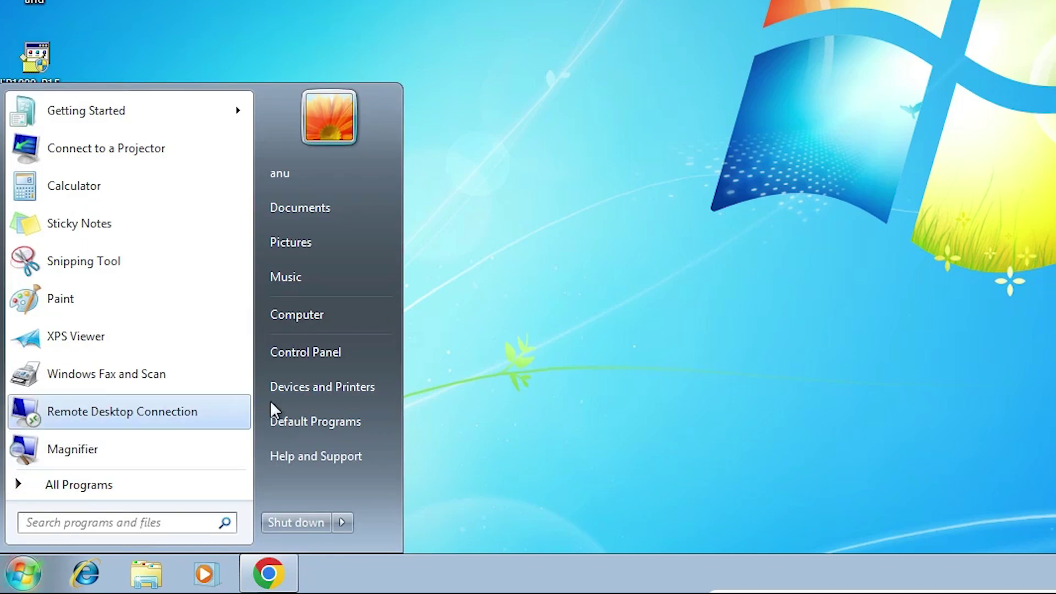
left_click(321, 359)
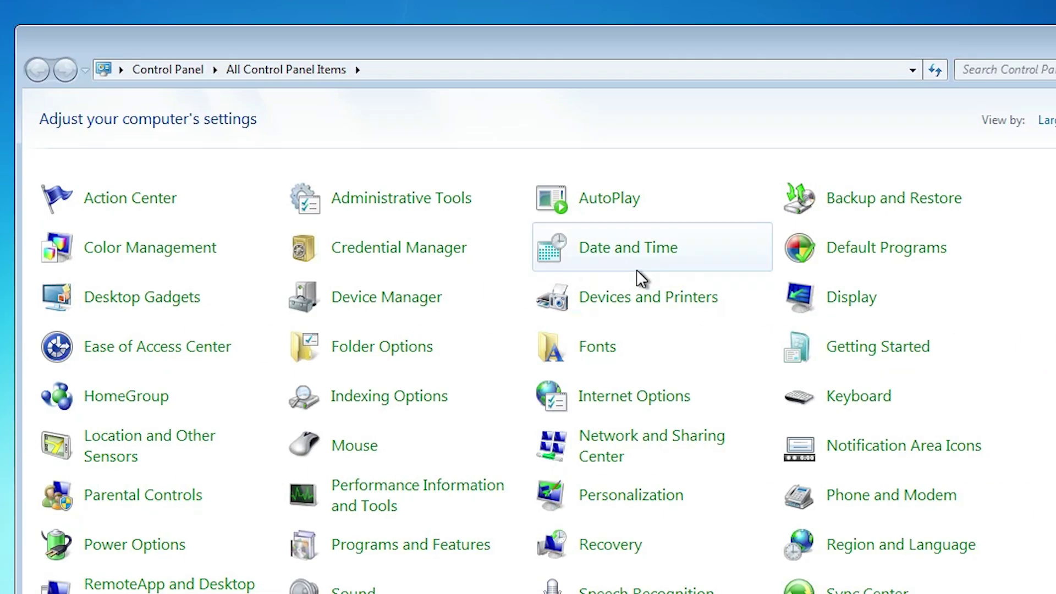